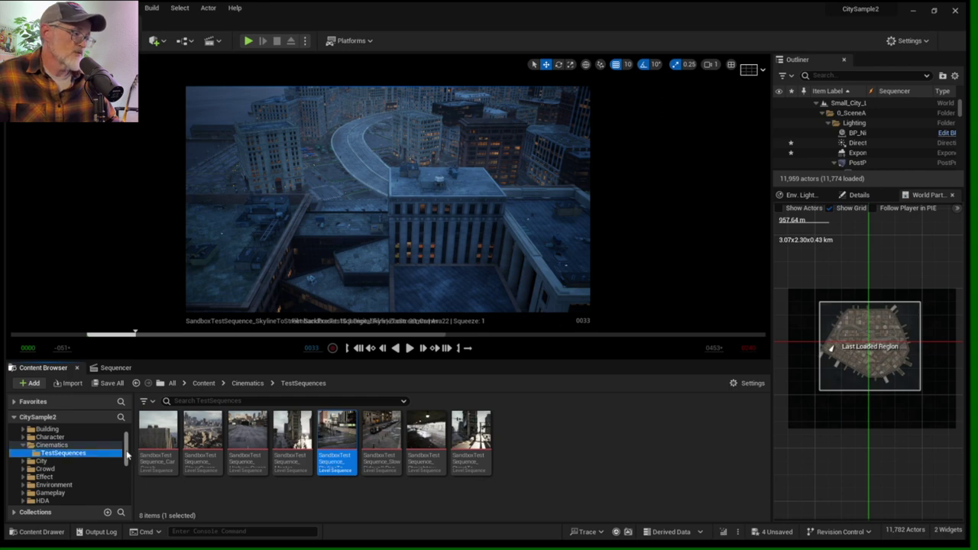
Browse the levels in the Map folder, and return to the TestSequences folder under Cinematics.
{"action": "left_click_drag", "start_coordinate": [126, 454], "coordinate": [126, 476]}
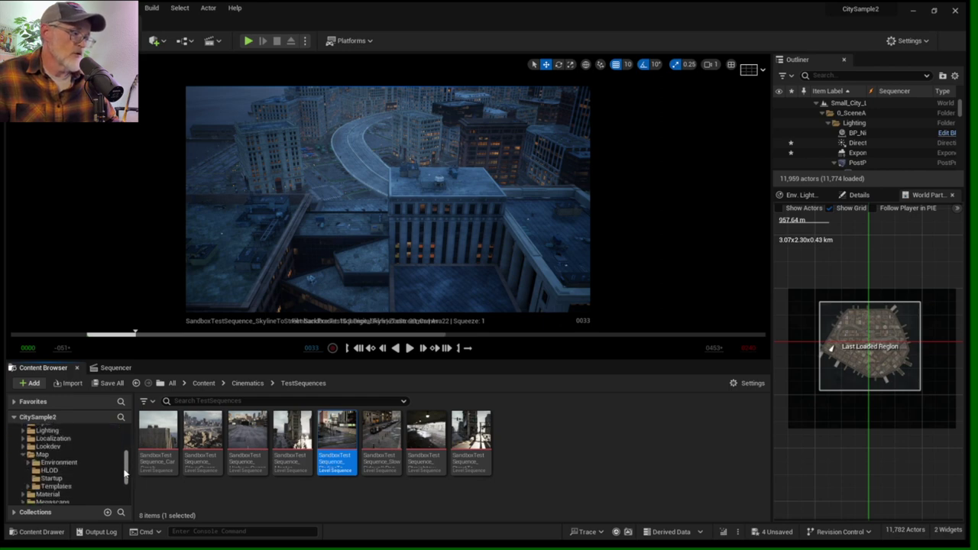
{"action": "left_click", "coordinate": [42, 456]}
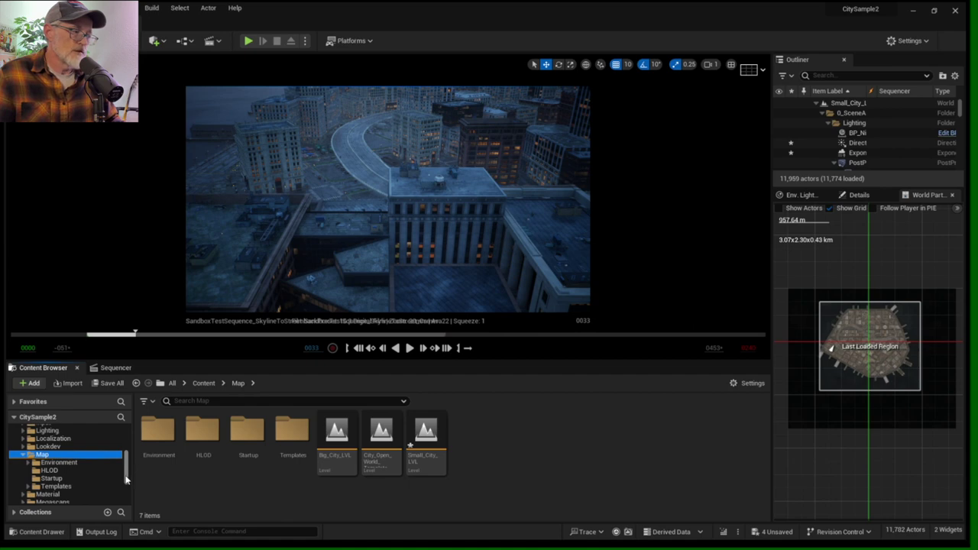
{"action": "left_click_drag", "start_coordinate": [126, 479], "coordinate": [128, 447]}
{"action": "double_click", "coordinate": [42, 479]}
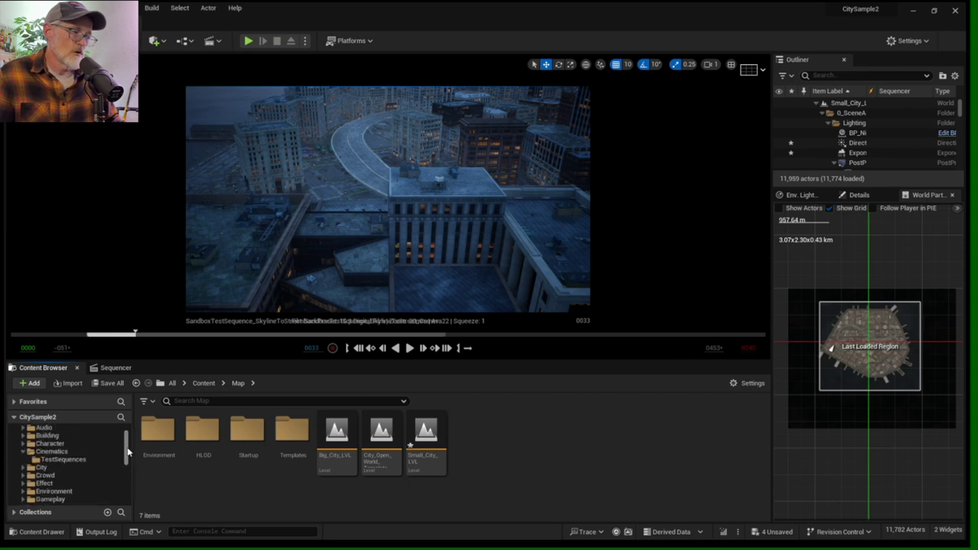
{"action": "left_click", "coordinate": [61, 461]}
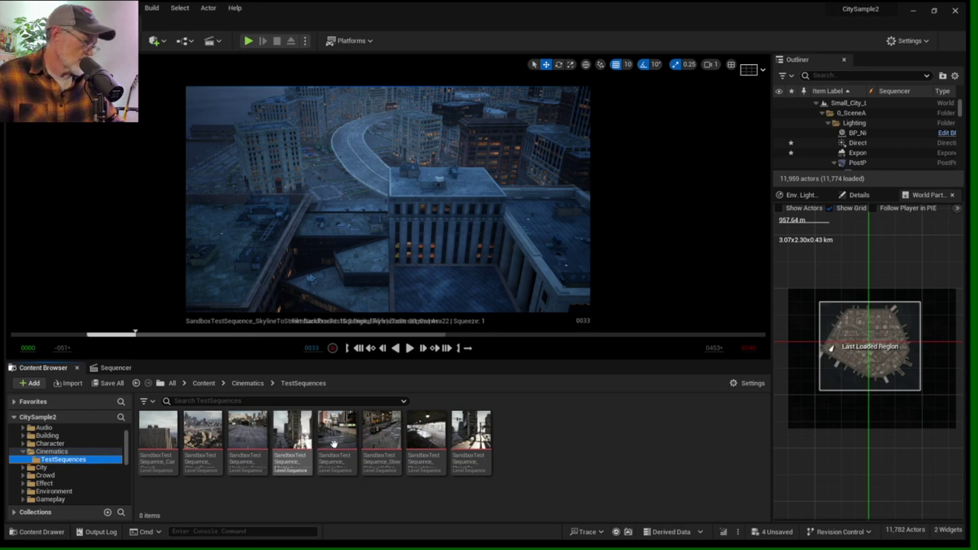
View the SandboxTestSequence_SkylineToStreet sequence in Sequencer and scrub its camera shot back to frame 11.
{"action": "left_click", "coordinate": [114, 368]}
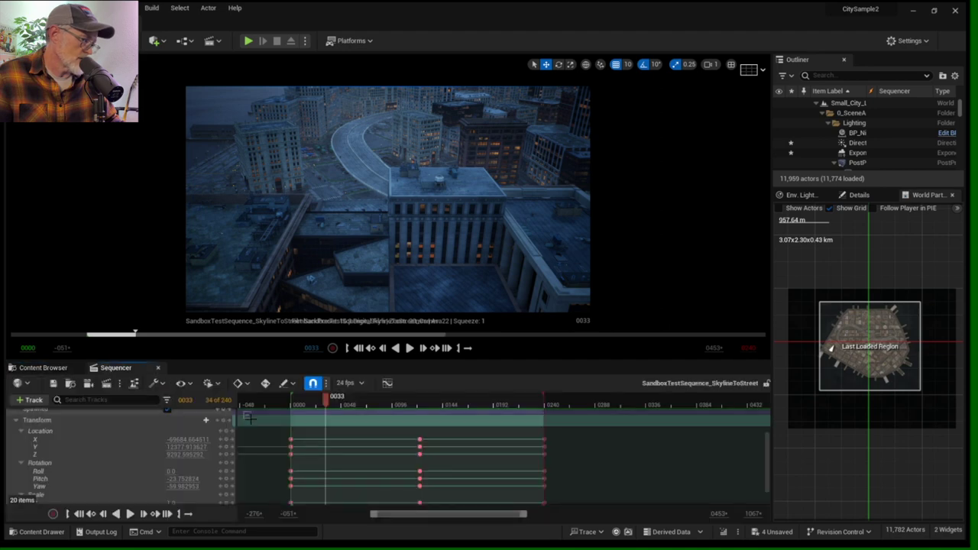
{"action": "scroll", "coordinate": [260, 442], "scroll_direction": "up", "scroll_amount": 5}
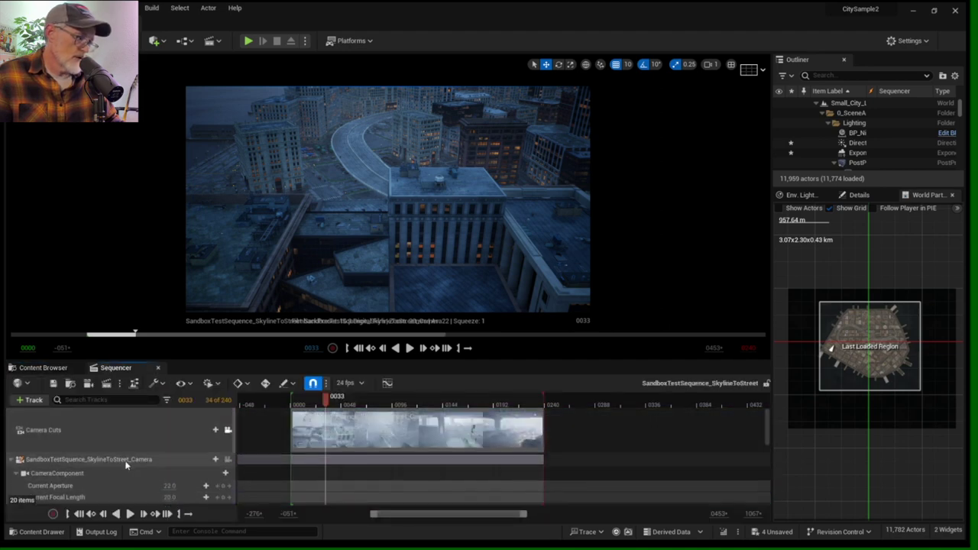
{"action": "left_click", "coordinate": [42, 367]}
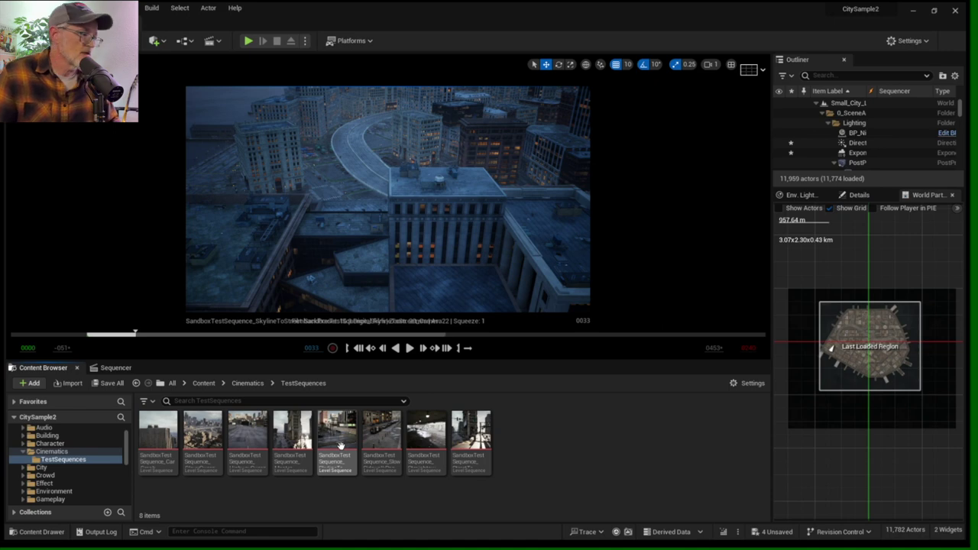
{"action": "left_click", "coordinate": [118, 369]}
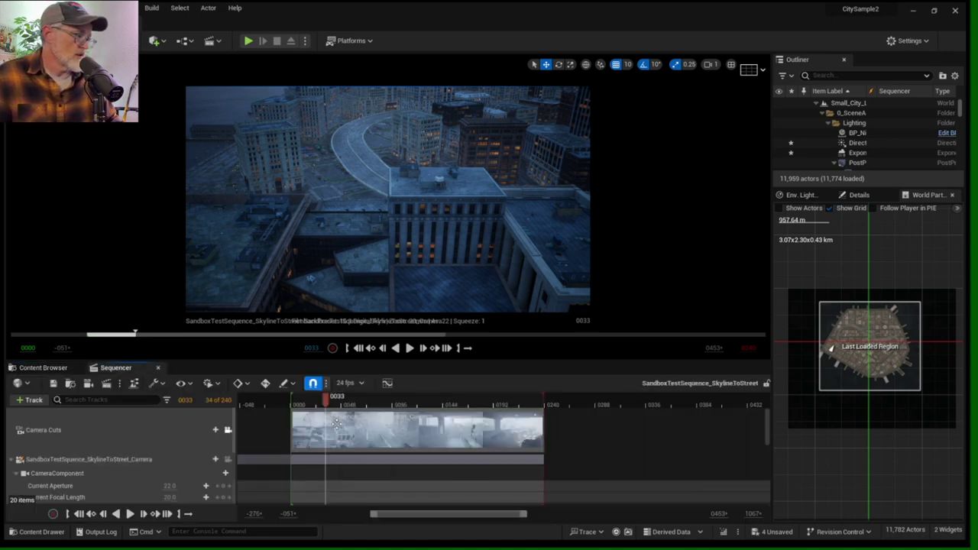
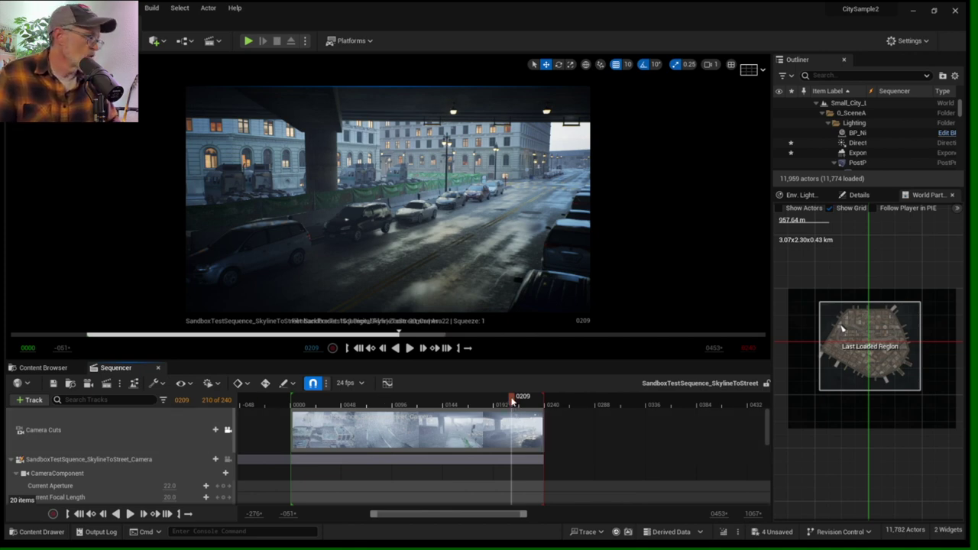
{"action": "left_click_drag", "start_coordinate": [510, 402], "coordinate": [302, 403]}
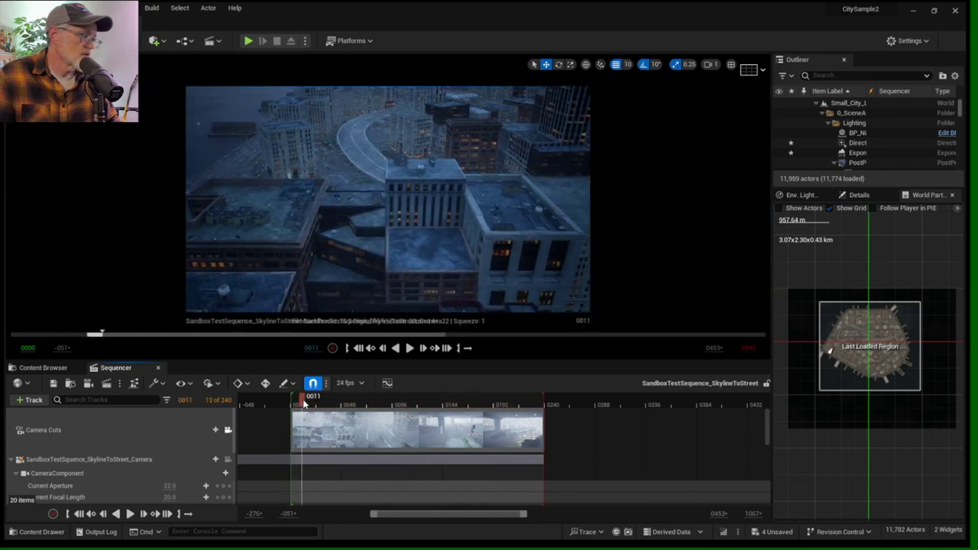
Examine the SkylineToStreet camera's aperture, focal length, focus distance, location and rotation tracks.
{"action": "scroll", "coordinate": [103, 432], "scroll_direction": "down", "scroll_amount": 3}
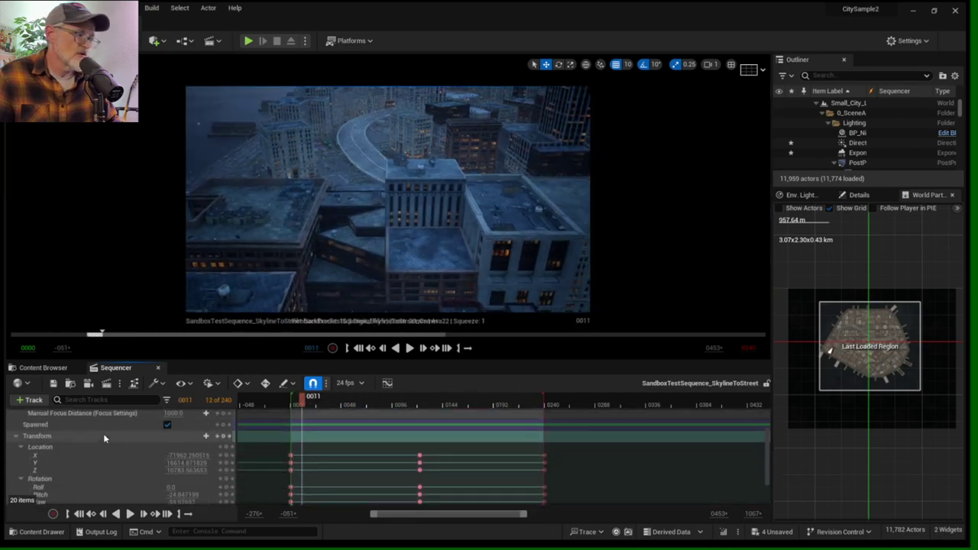
{"action": "scroll", "coordinate": [104, 437], "scroll_direction": "up", "scroll_amount": 2}
{"action": "scroll", "coordinate": [103, 433], "scroll_direction": "up", "scroll_amount": 1}
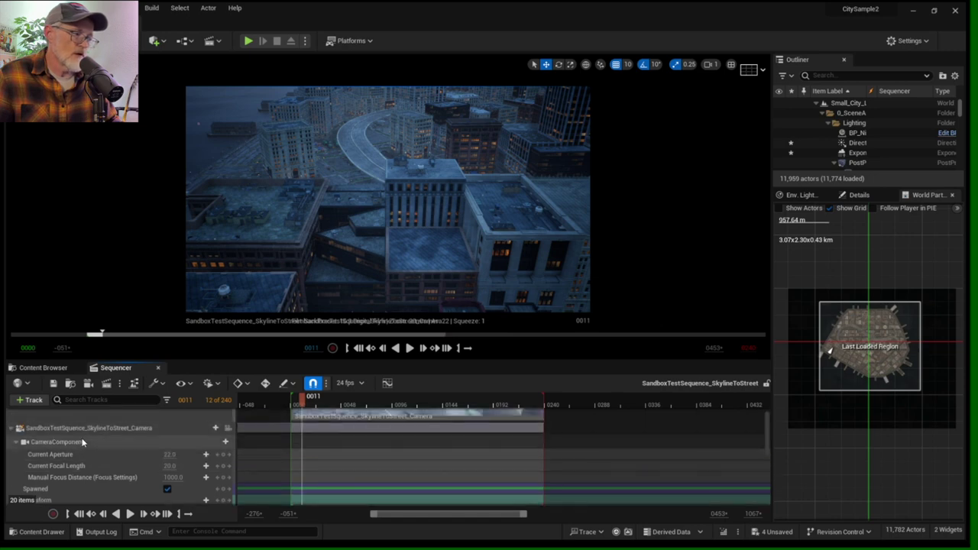
{"action": "scroll", "coordinate": [132, 445], "scroll_direction": "down", "scroll_amount": 3}
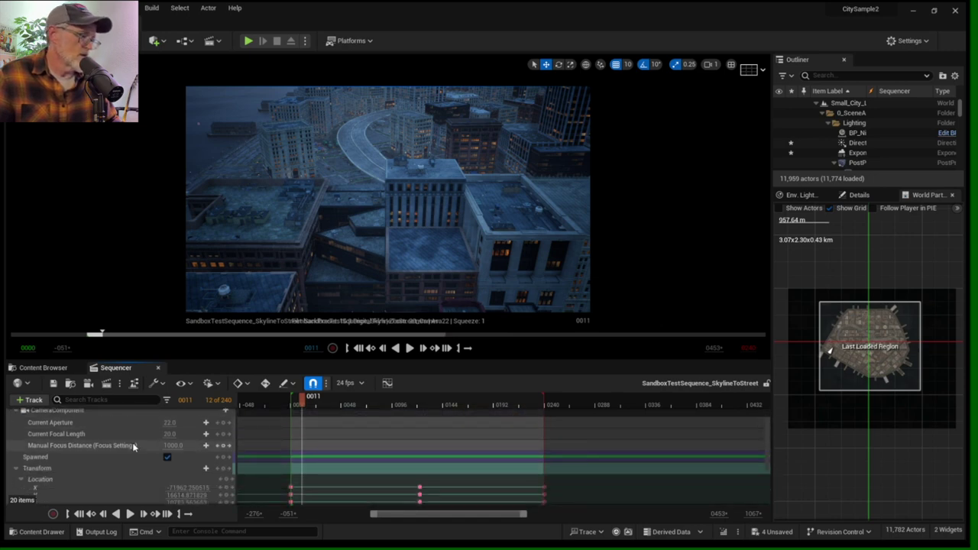
{"action": "scroll", "coordinate": [106, 455], "scroll_direction": "down", "scroll_amount": 2}
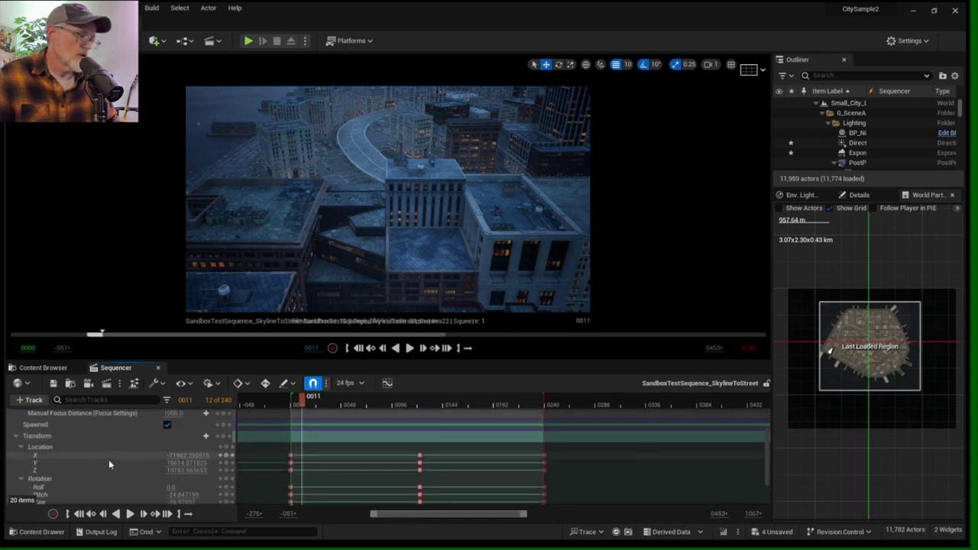
{"action": "scroll", "coordinate": [117, 472], "scroll_direction": "down", "scroll_amount": 1}
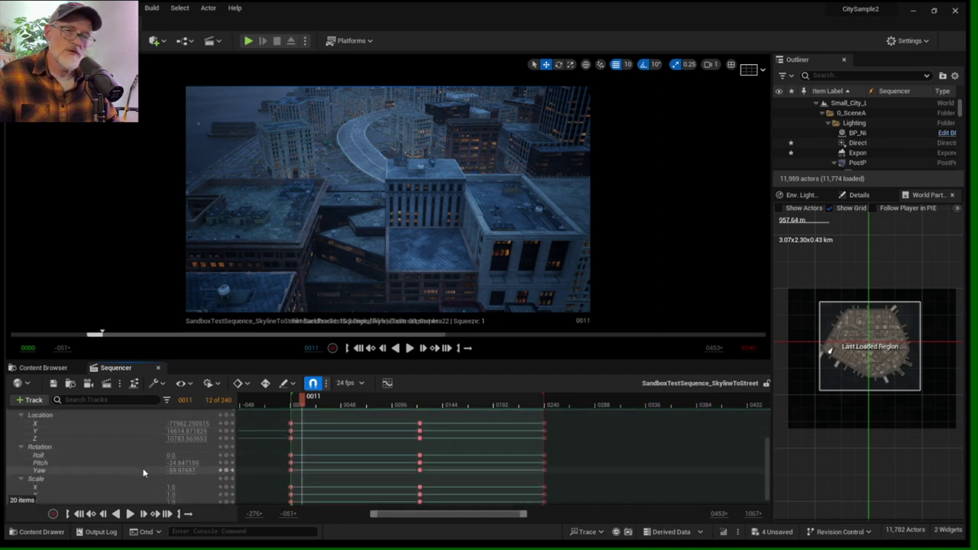
Scrub the camera move from frame 0 through the middle keyframe to frame 210, and return to frame 122.
{"action": "left_click_drag", "start_coordinate": [303, 400], "coordinate": [290, 400]}
{"action": "left_click", "coordinate": [292, 425]}
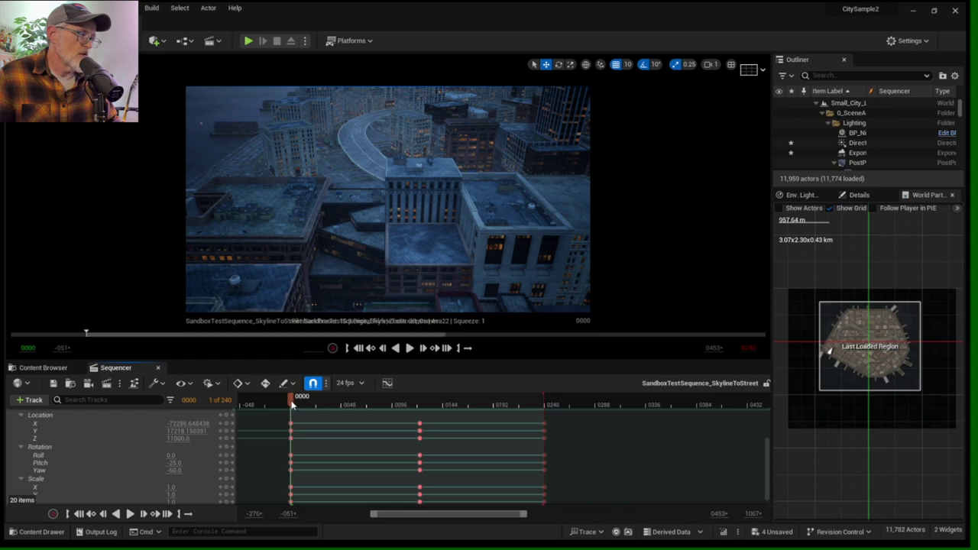
{"action": "left_click_drag", "start_coordinate": [291, 405], "coordinate": [418, 416]}
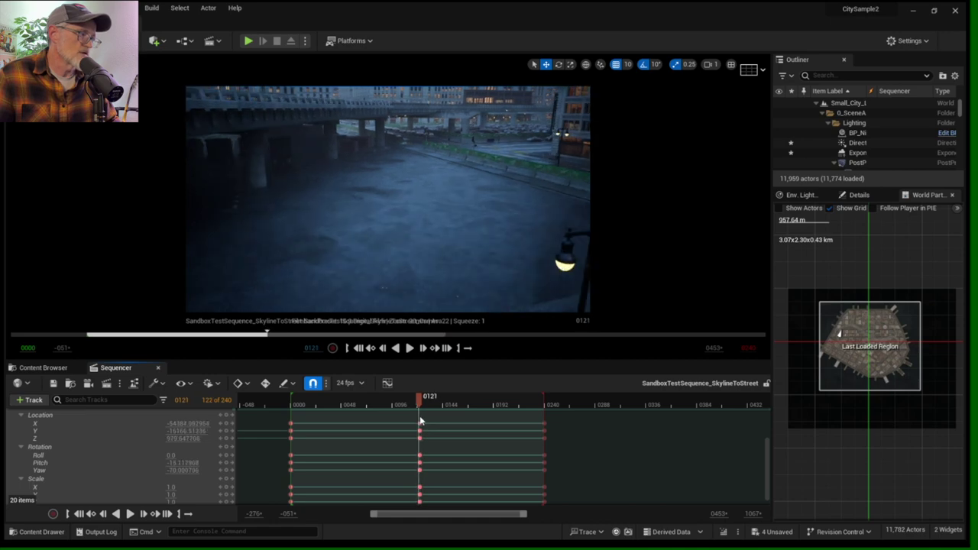
{"action": "left_click_drag", "start_coordinate": [420, 416], "coordinate": [514, 435]}
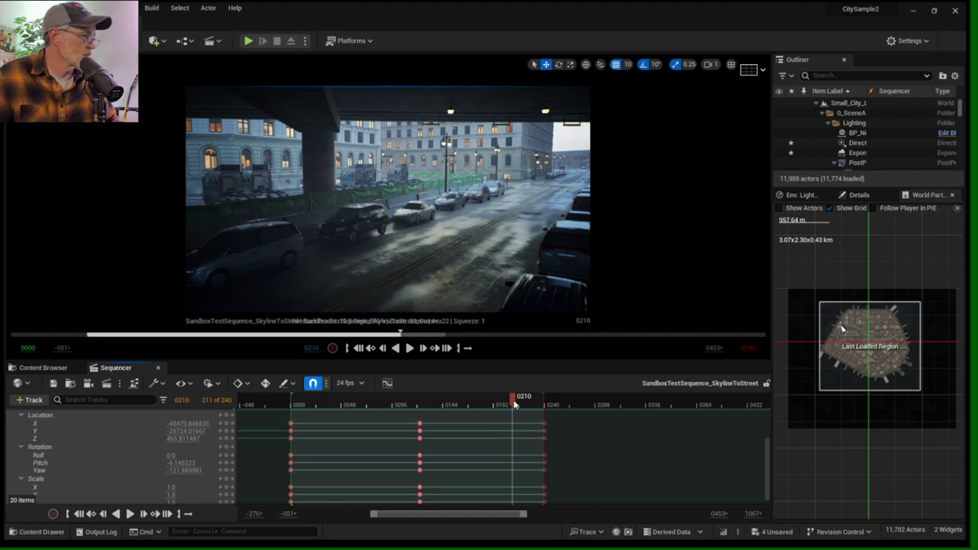
{"action": "left_click_drag", "start_coordinate": [515, 405], "coordinate": [419, 414]}
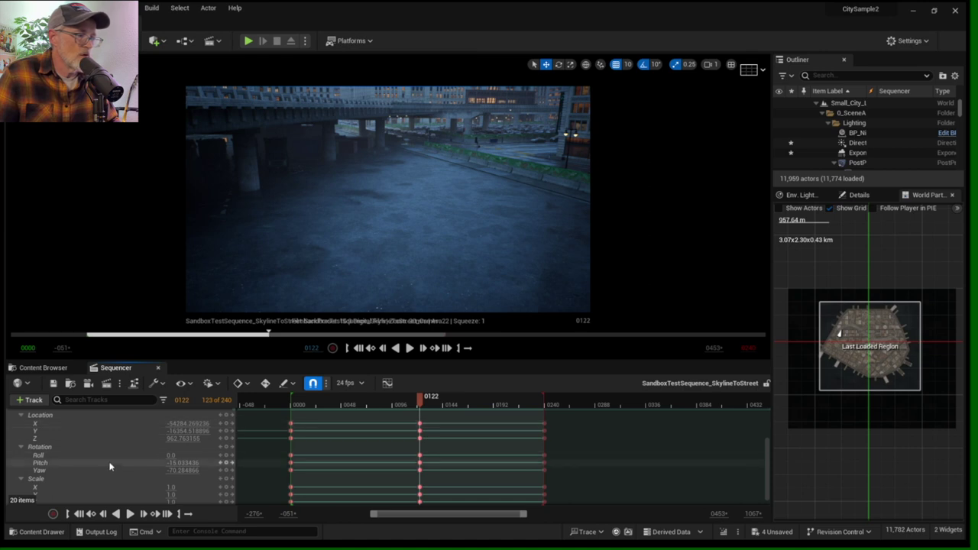
Set the camera's X location to -54571.0 at the middle transform keyframe near frame 122.
{"action": "scroll", "coordinate": [109, 466], "scroll_direction": "up", "scroll_amount": 3}
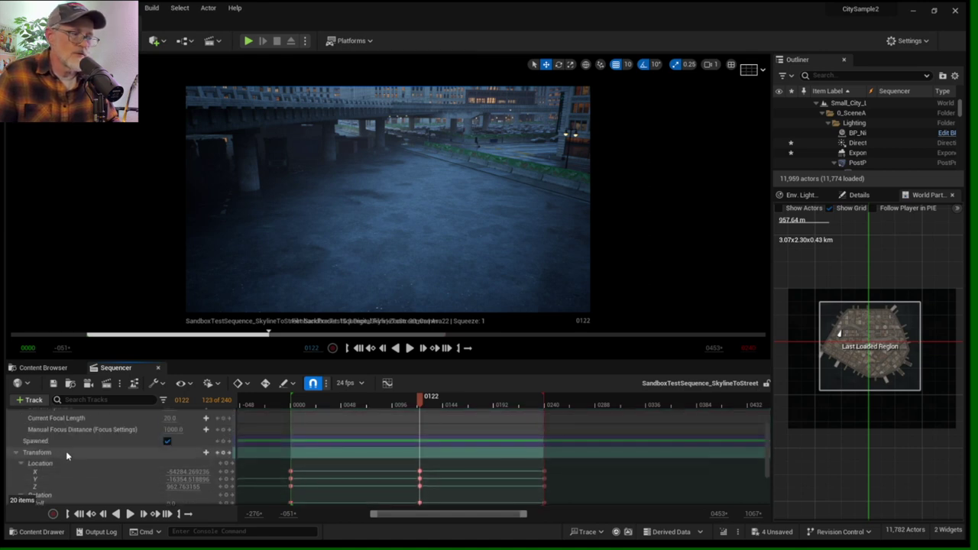
{"action": "scroll", "coordinate": [67, 453], "scroll_direction": "up", "scroll_amount": 2}
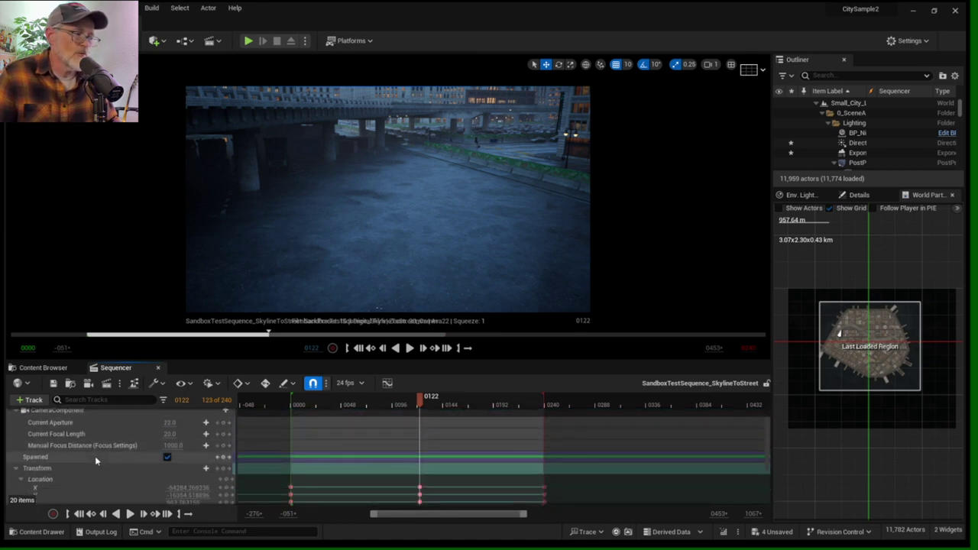
{"action": "scroll", "coordinate": [138, 475], "scroll_direction": "down", "scroll_amount": 3}
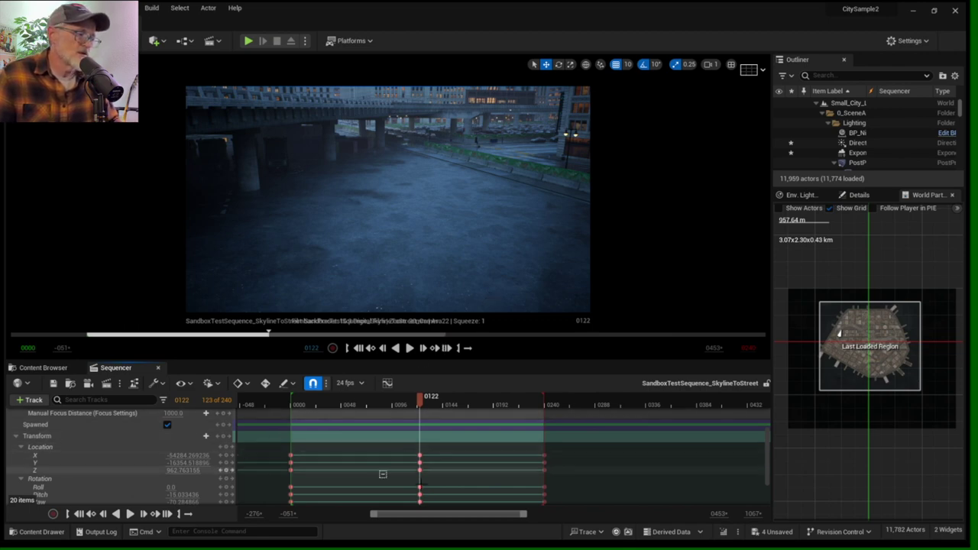
{"action": "left_click", "coordinate": [421, 459]}
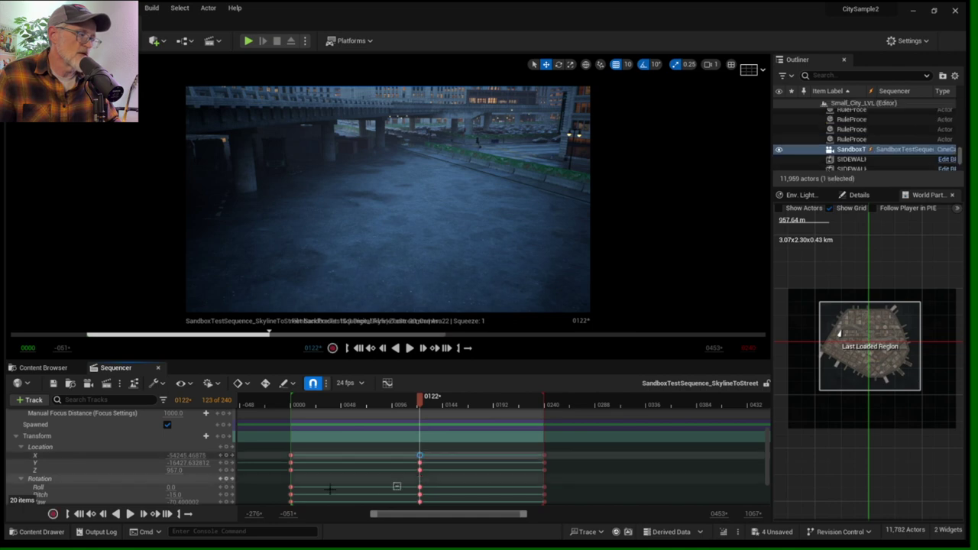
{"action": "left_click_drag", "start_coordinate": [167, 463], "coordinate": [181, 461]}
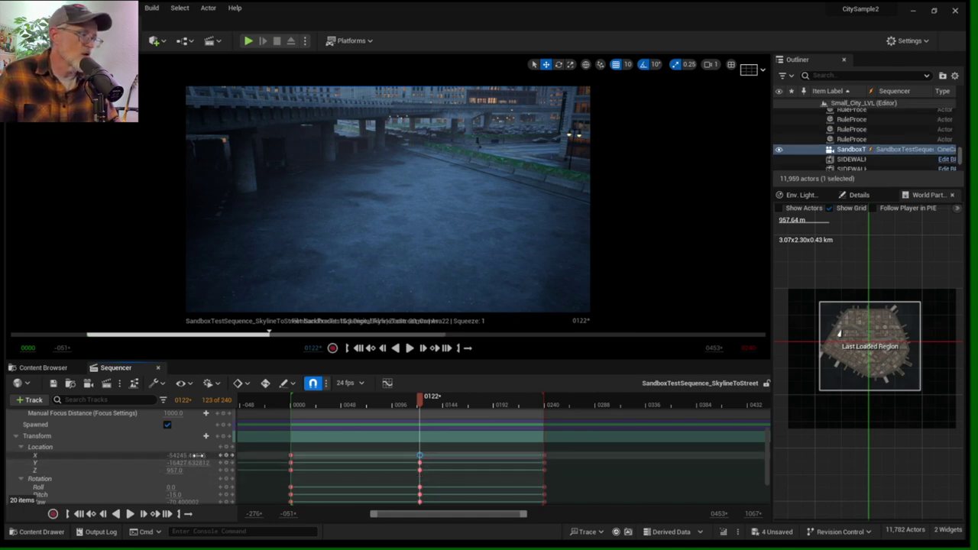
{"action": "left_click_drag", "start_coordinate": [197, 456], "coordinate": [175, 456]}
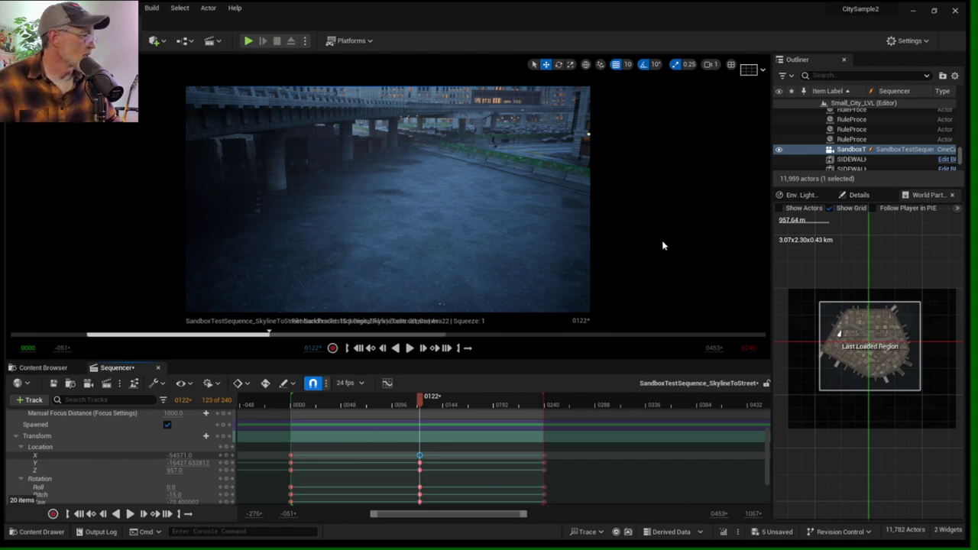
Set the ExponentialHeightFog's Fog Density to 0.5 and preview the shot at frame 205.
{"action": "left_click", "coordinate": [800, 197]}
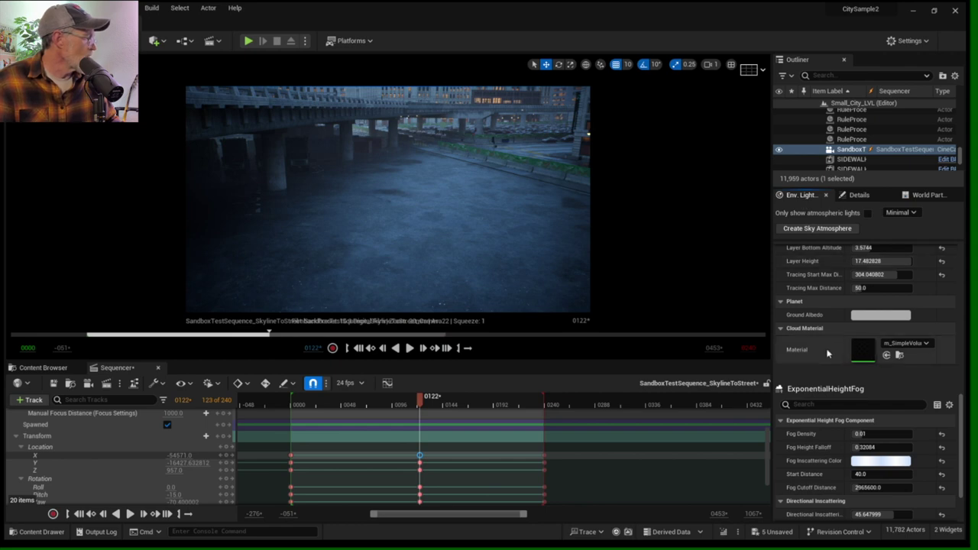
{"action": "scroll", "coordinate": [822, 293], "scroll_direction": "down", "scroll_amount": 3}
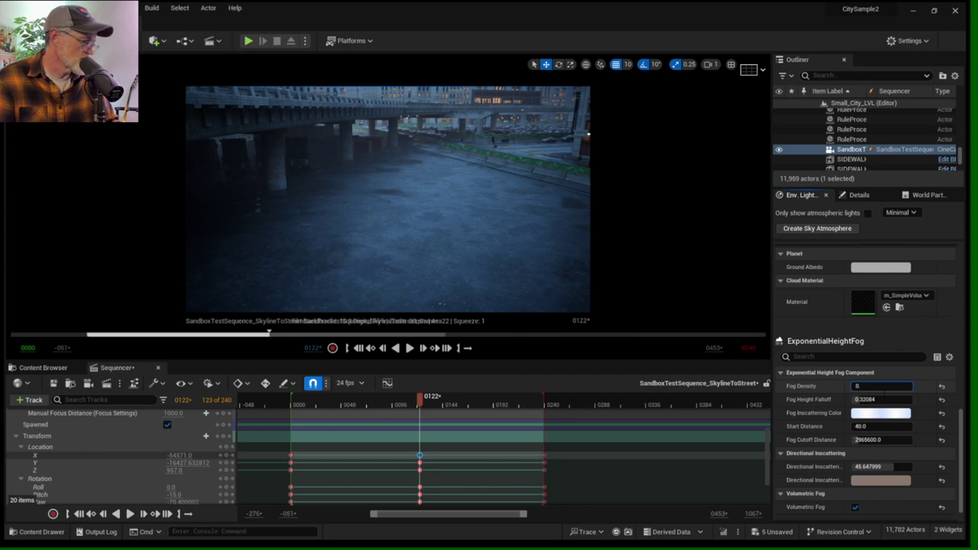
{"action": "key", "text": "Return"}
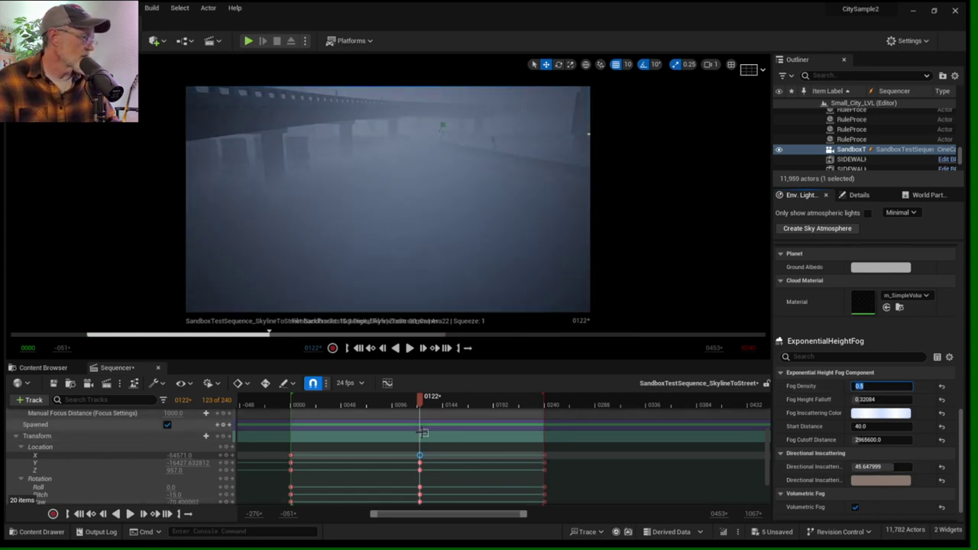
{"action": "left_click_drag", "start_coordinate": [422, 402], "coordinate": [510, 425]}
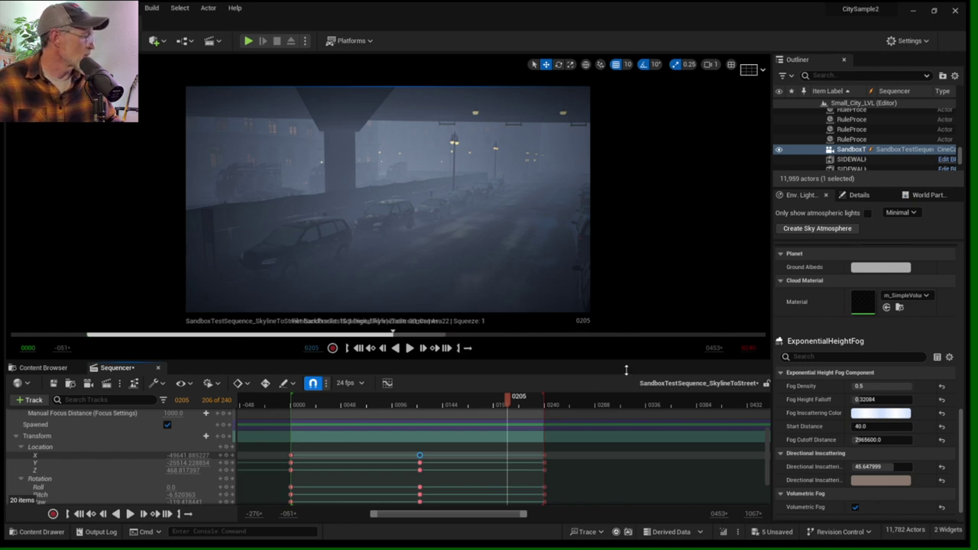
Try a Fog Density of 0.03, and set it to 0.3.
{"action": "left_click", "coordinate": [879, 386]}
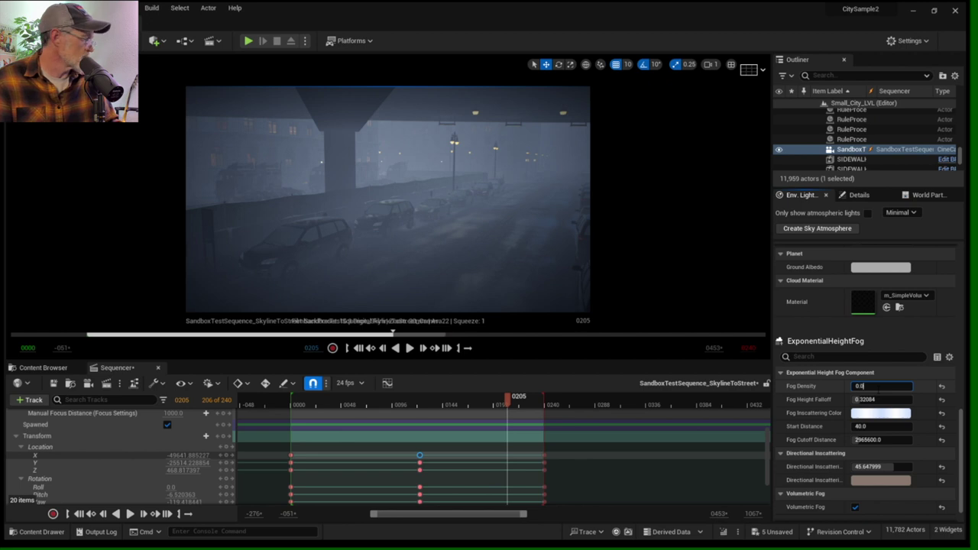
{"action": "key", "text": "Return"}
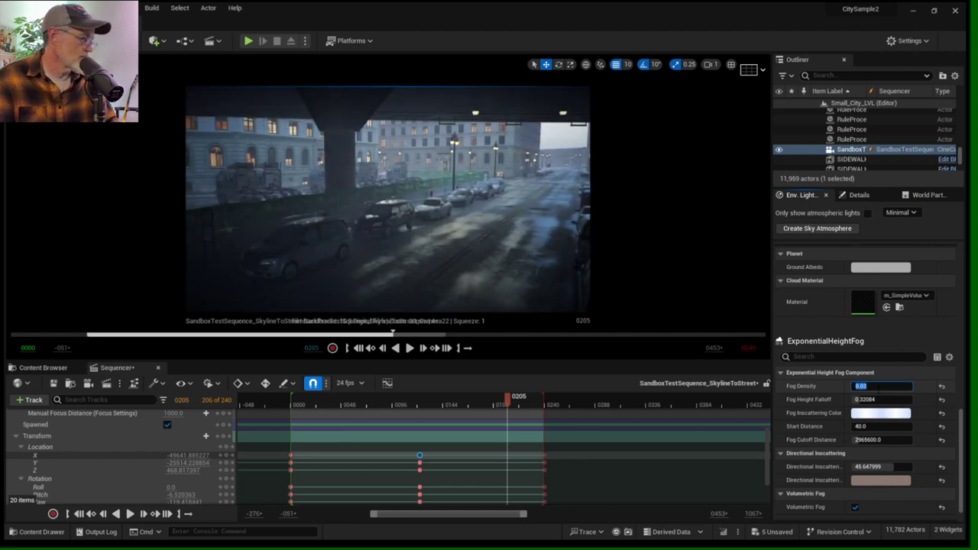
{"action": "type", "text": "0.3"}
{"action": "key", "text": "Return"}
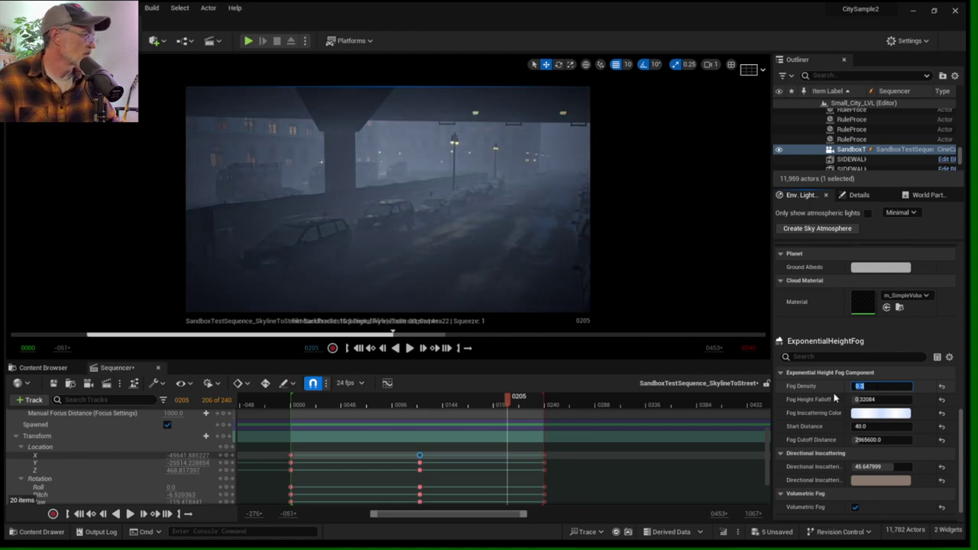
Play the sequence from frame 17 to preview the fog along the camera move.
{"action": "left_click_drag", "start_coordinate": [507, 399], "coordinate": [308, 402]}
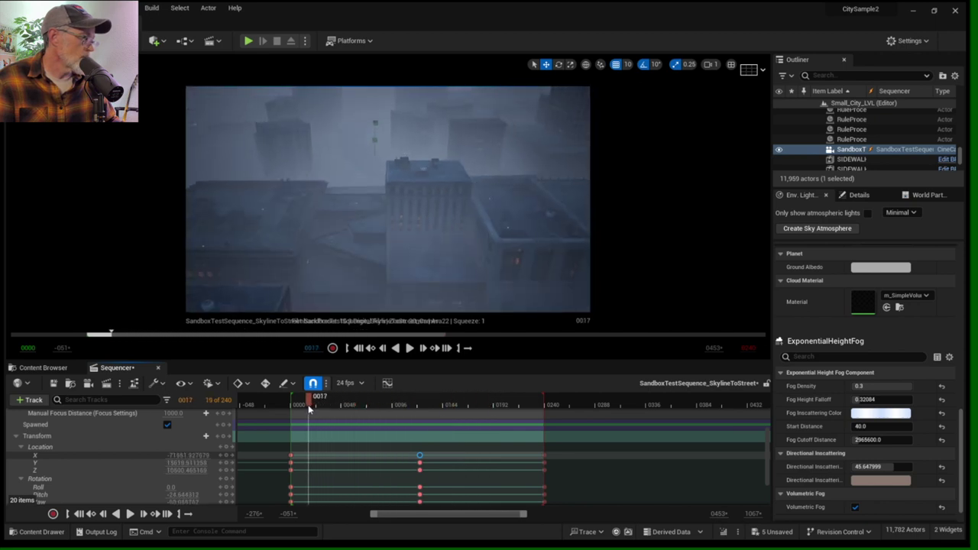
{"action": "left_click", "coordinate": [411, 348]}
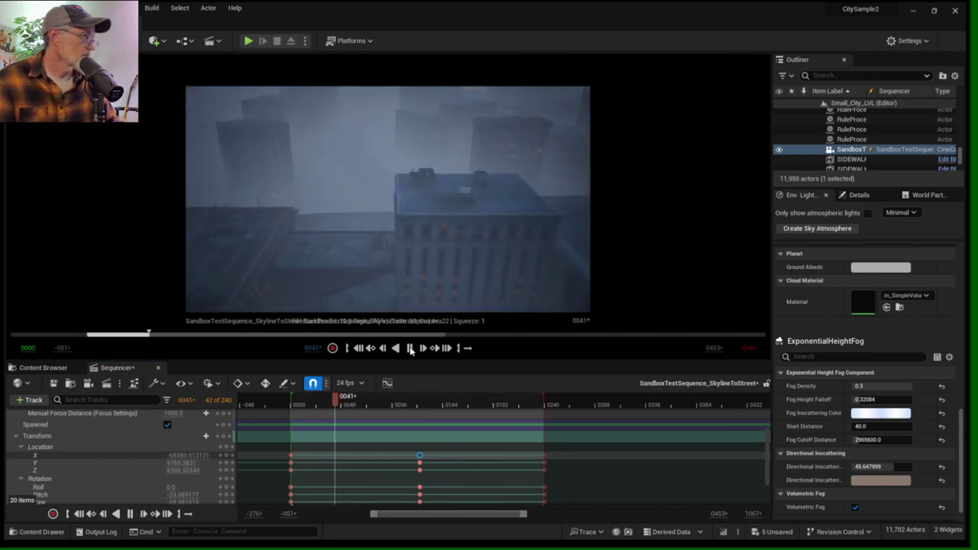